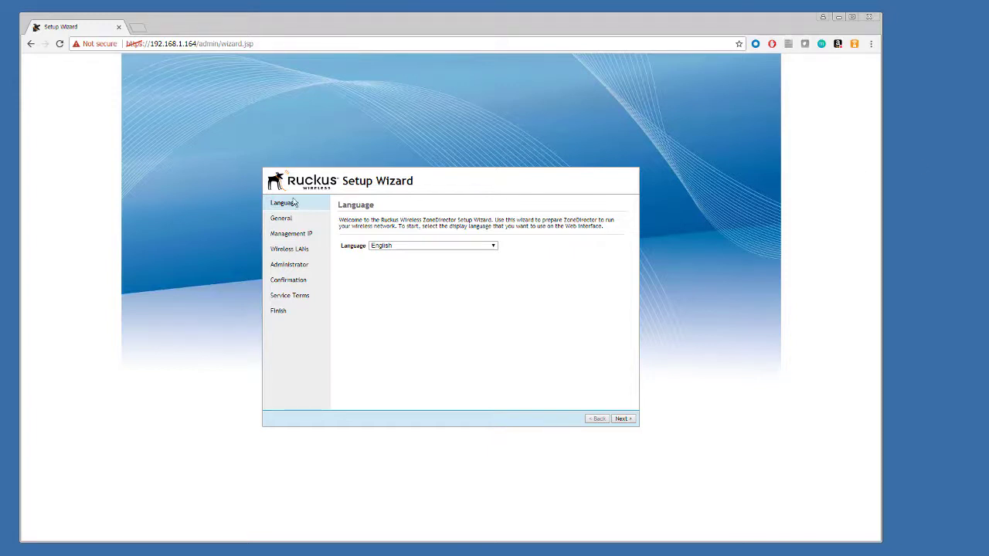
Keep system name ruckus and DHCP addressing, and skip creating the first wireless LAN.
click(622, 419)
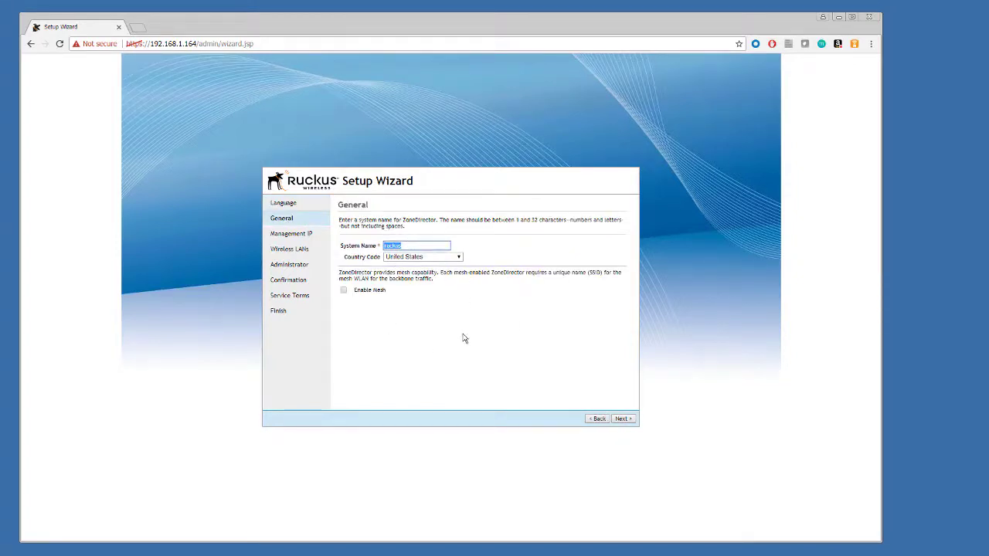
click(622, 422)
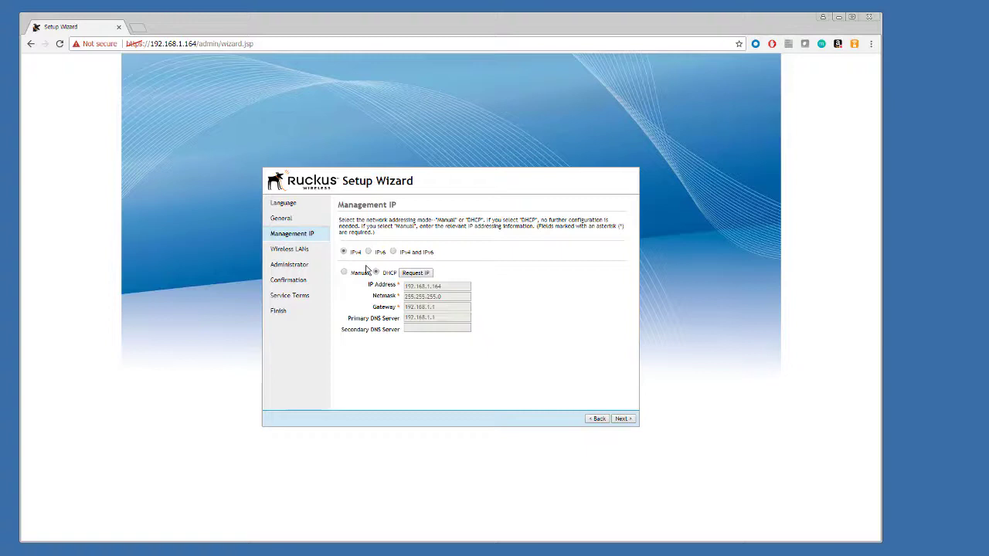
click(623, 421)
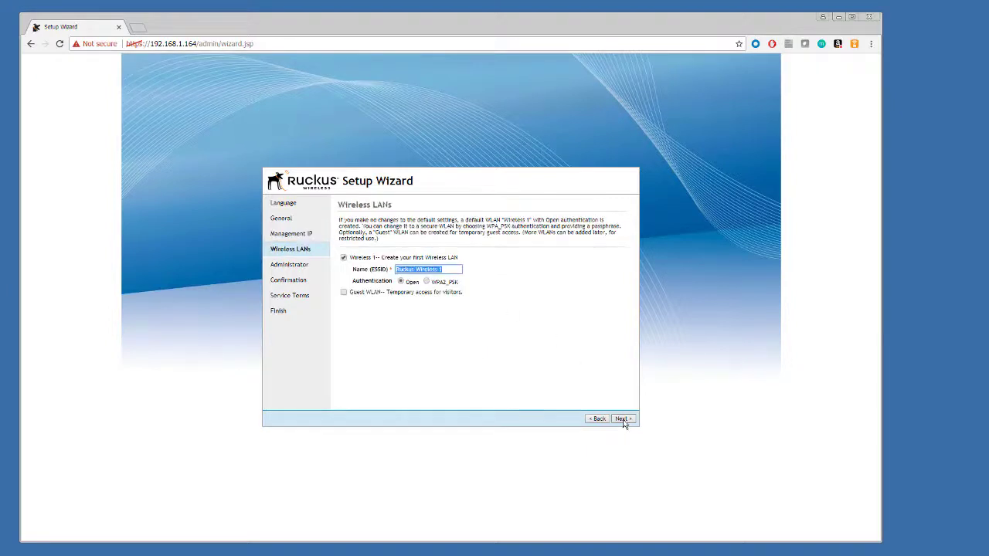
click(344, 257)
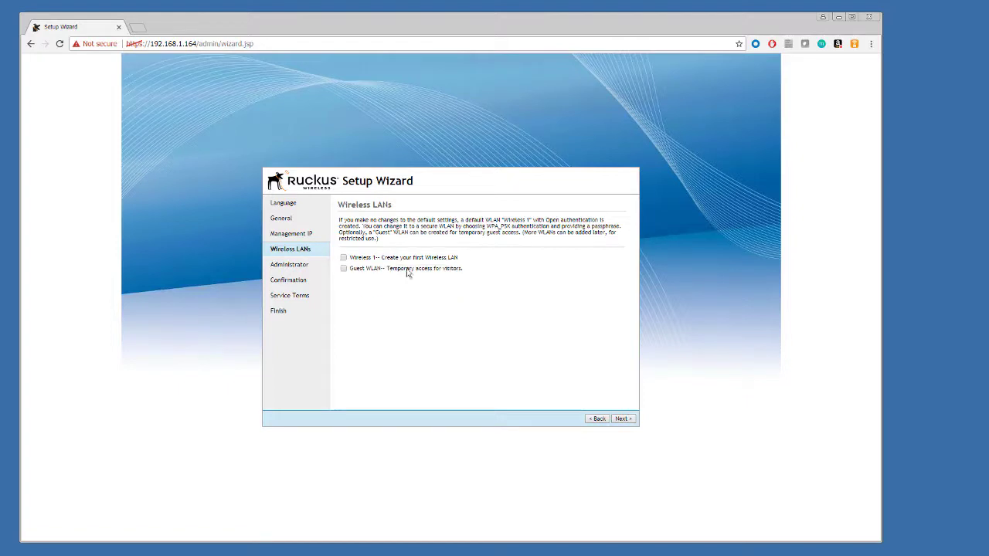
click(627, 422)
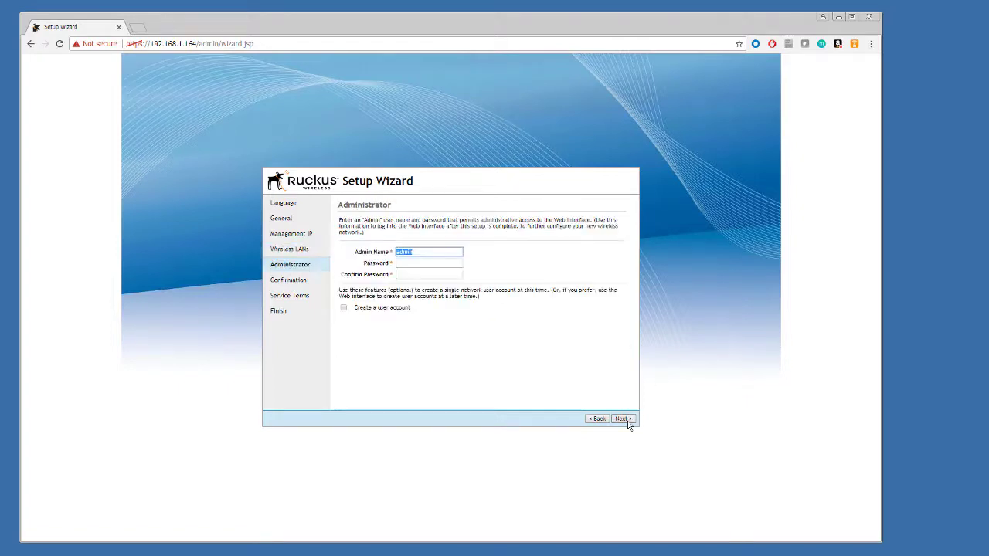
Set and confirm the administrator password, review the summary, and accept the service terms.
click(421, 264)
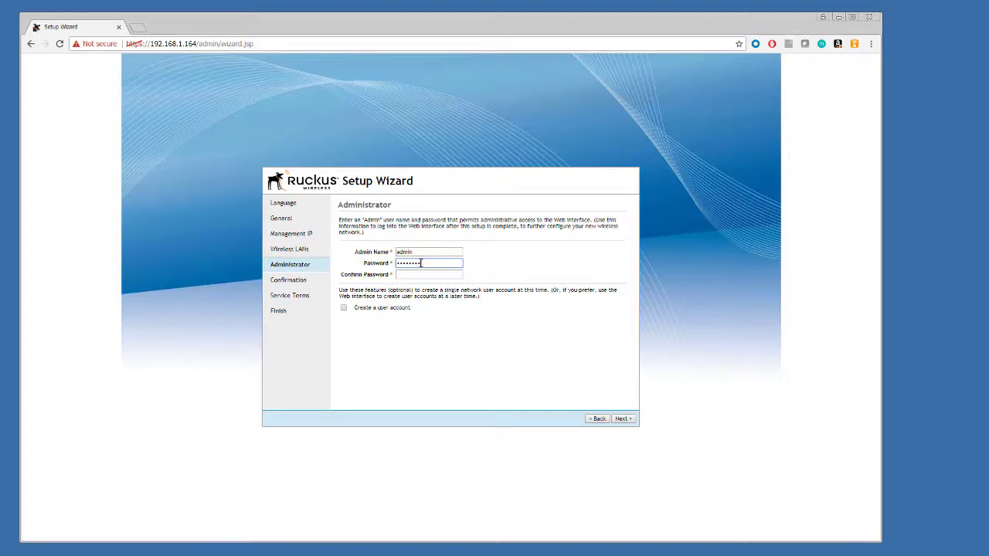
key(Tab)
text(password)
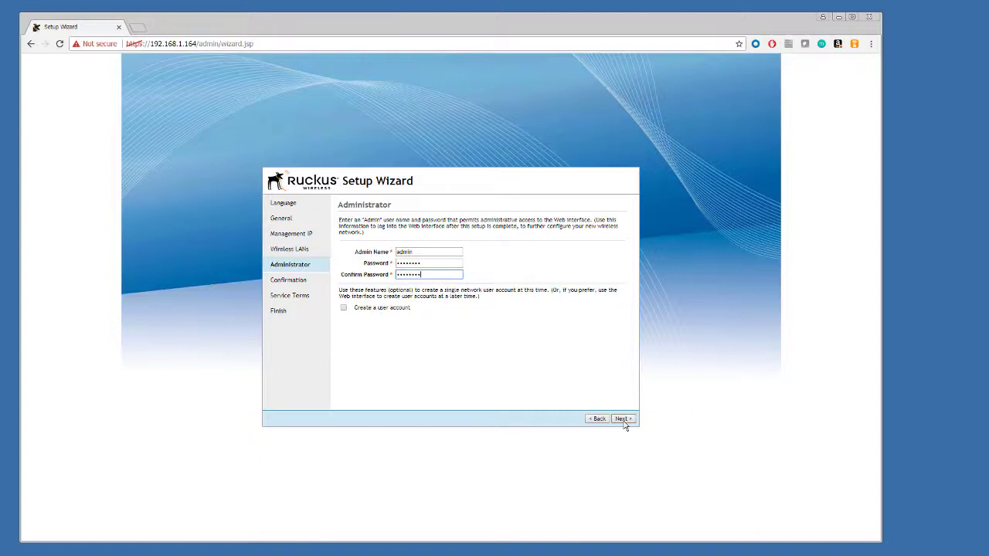
click(623, 418)
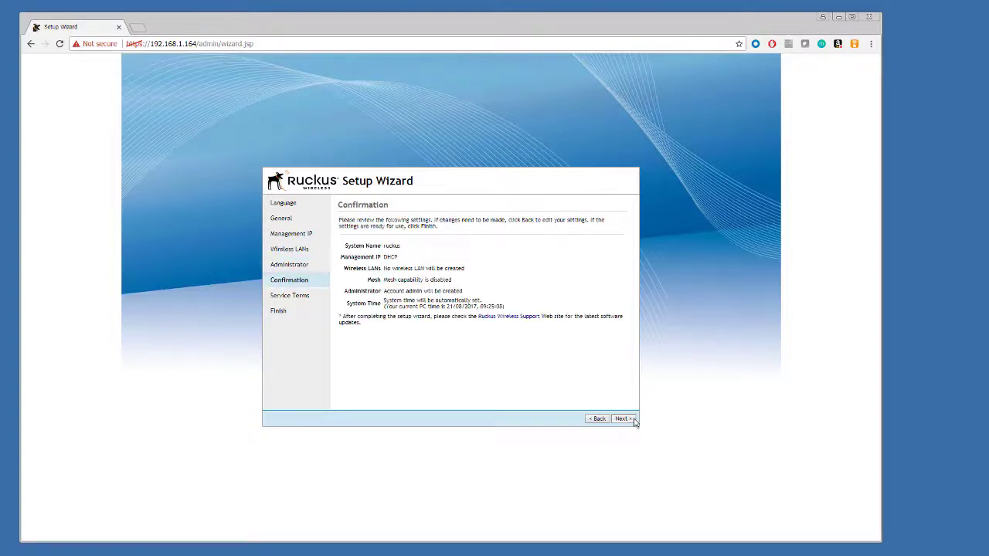
click(632, 421)
click(436, 352)
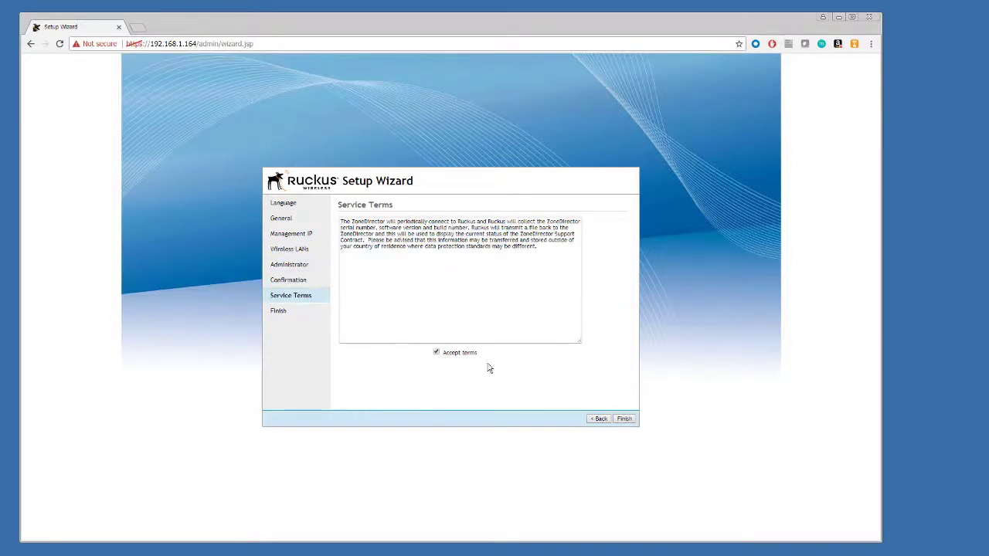
Finish the wizard, reconnect and log in as admin, then go to the Administer preferences.
click(624, 419)
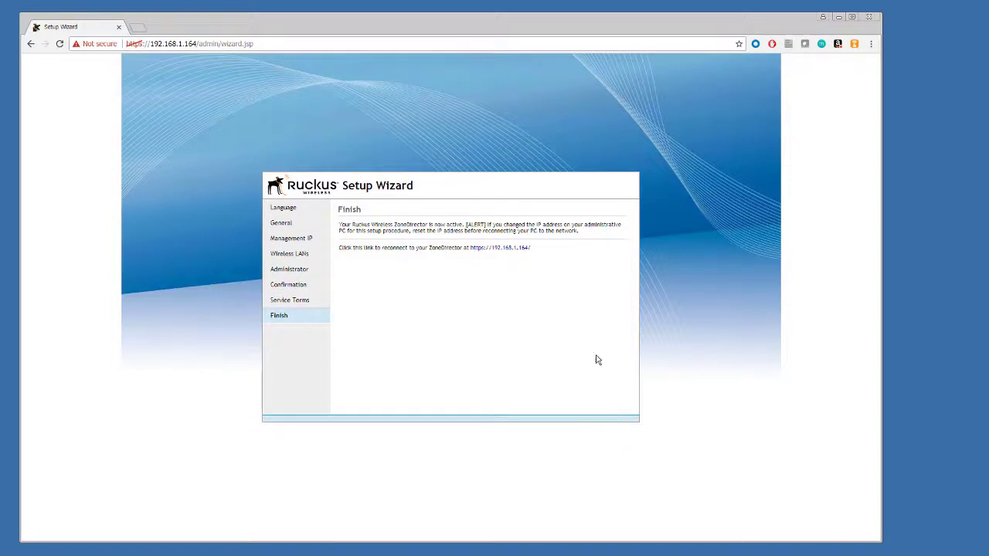
click(519, 248)
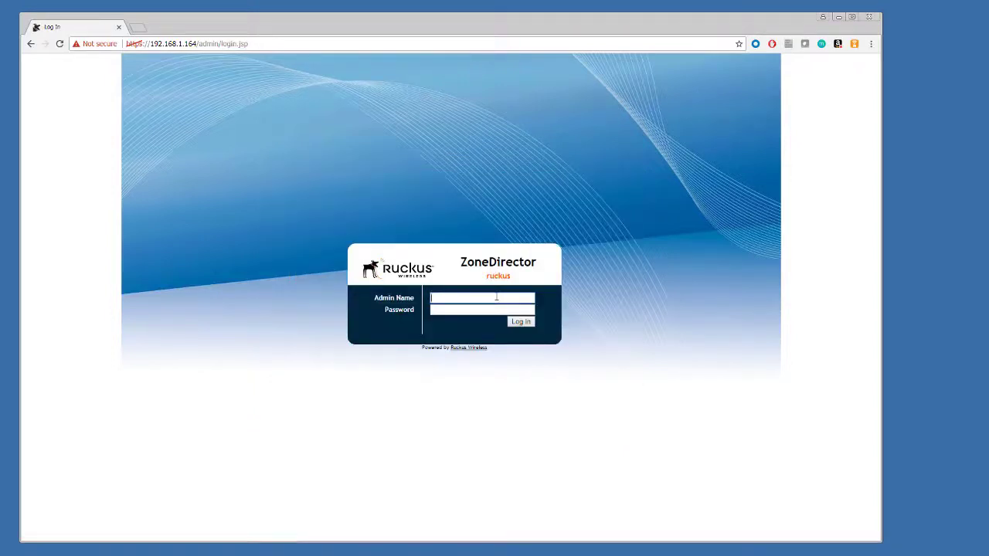
text(admin)
key(Tab)
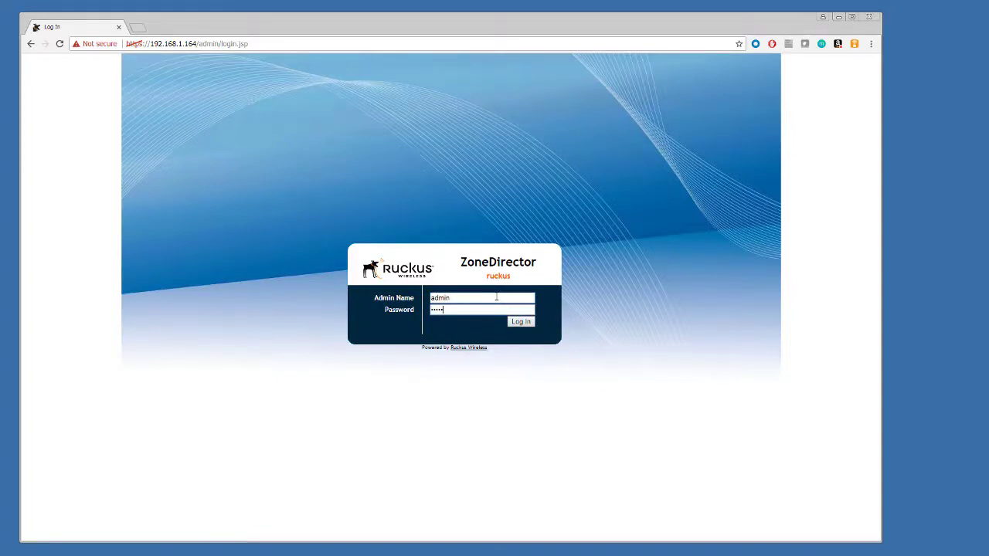
click(529, 325)
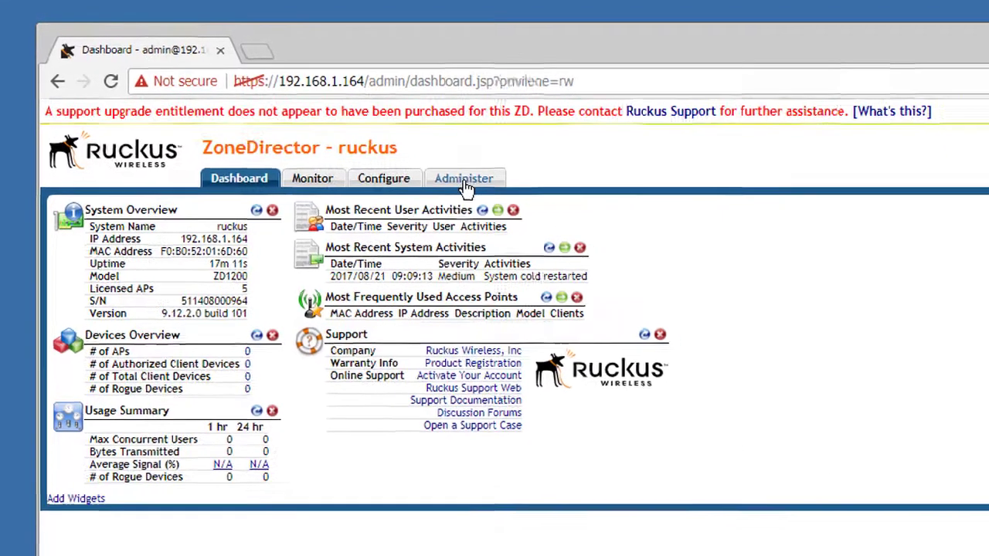
click(493, 188)
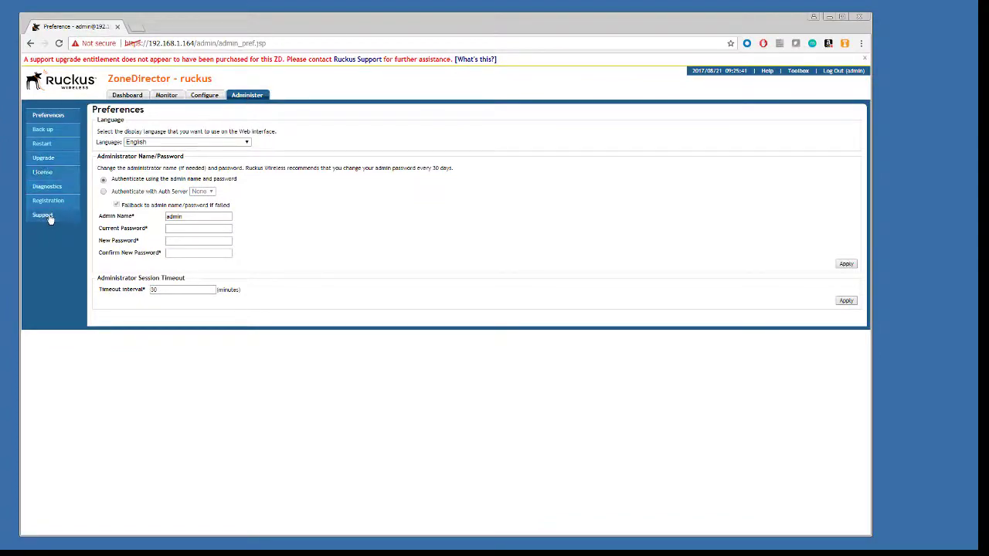
Run Check Entitlement on the Administer Support page to confirm the contract until 2020/08/21.
click(47, 220)
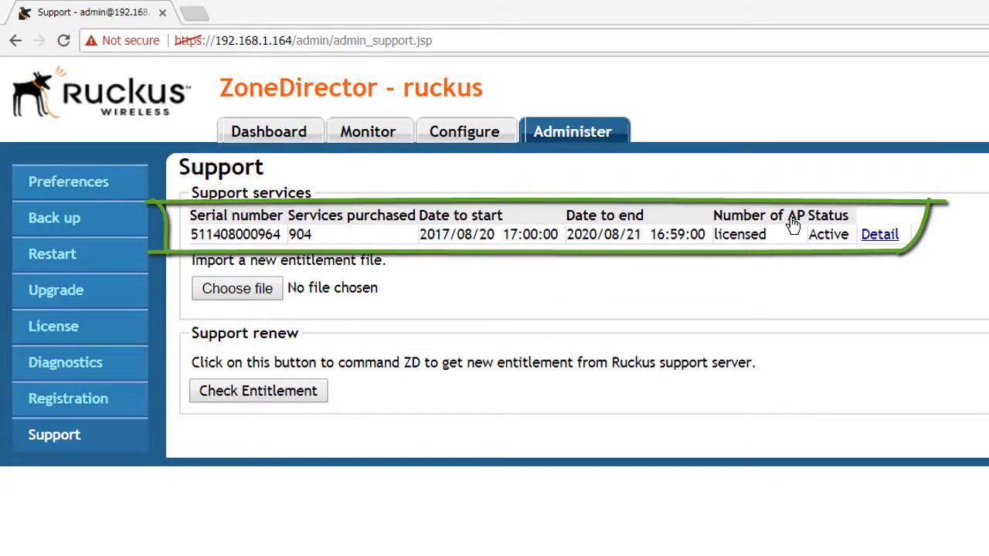
click(268, 392)
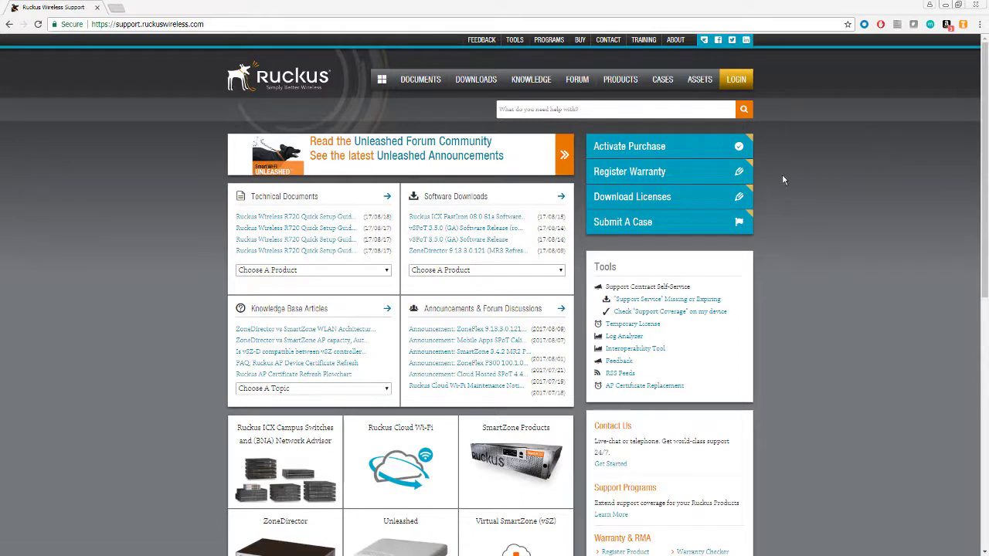
Log in to Ruckus Support and choose ZoneDirector 1200 under Software Downloads.
click(743, 87)
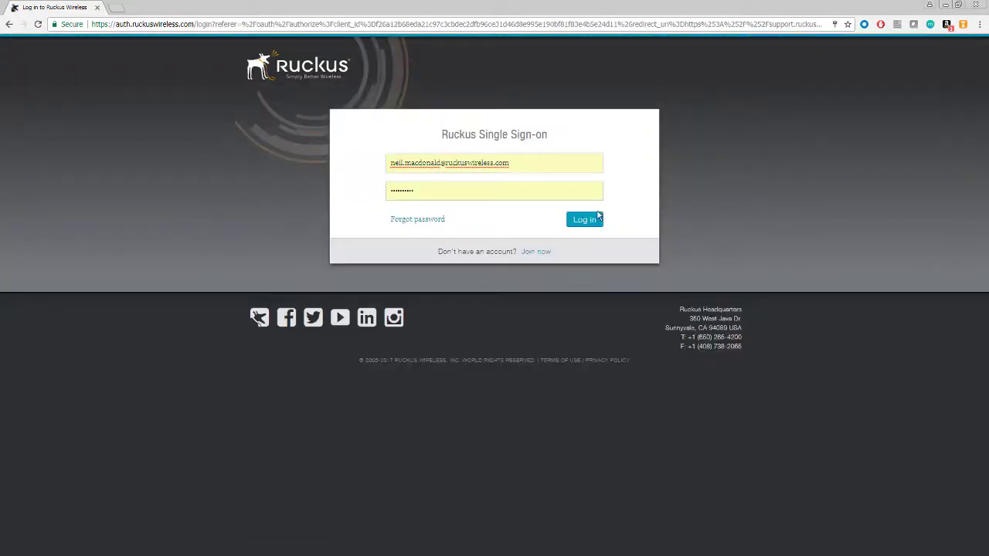
click(590, 223)
click(590, 224)
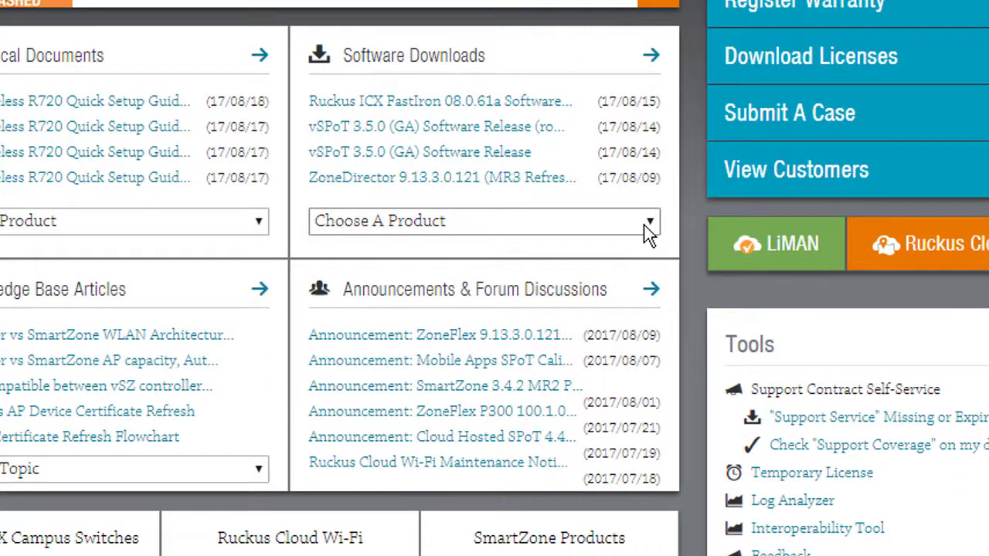
click(649, 226)
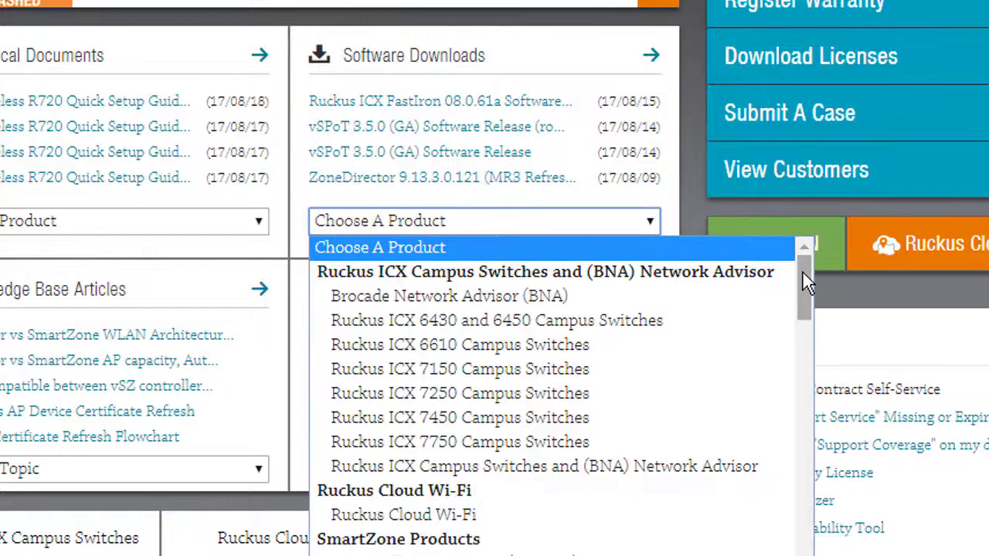
drag(802, 271, 799, 309)
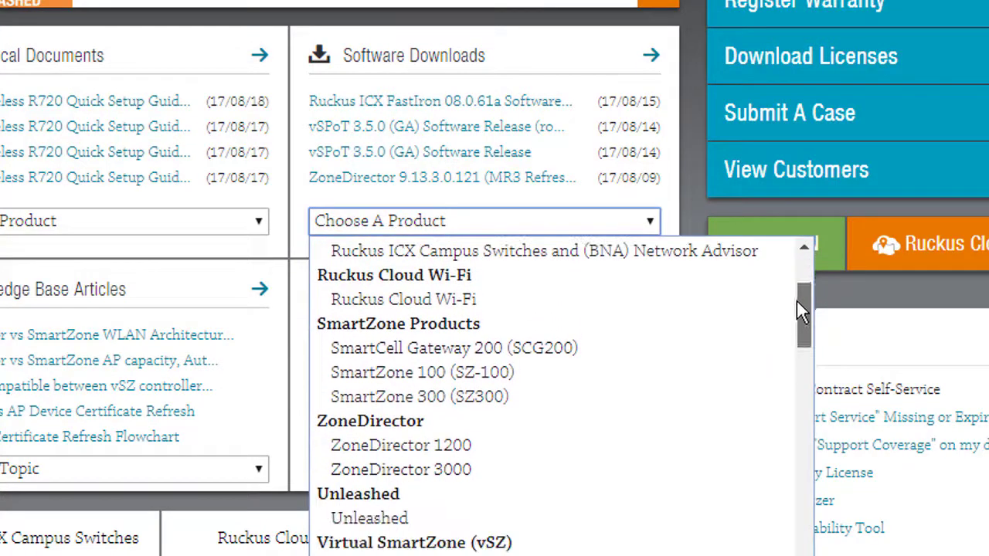
click(588, 448)
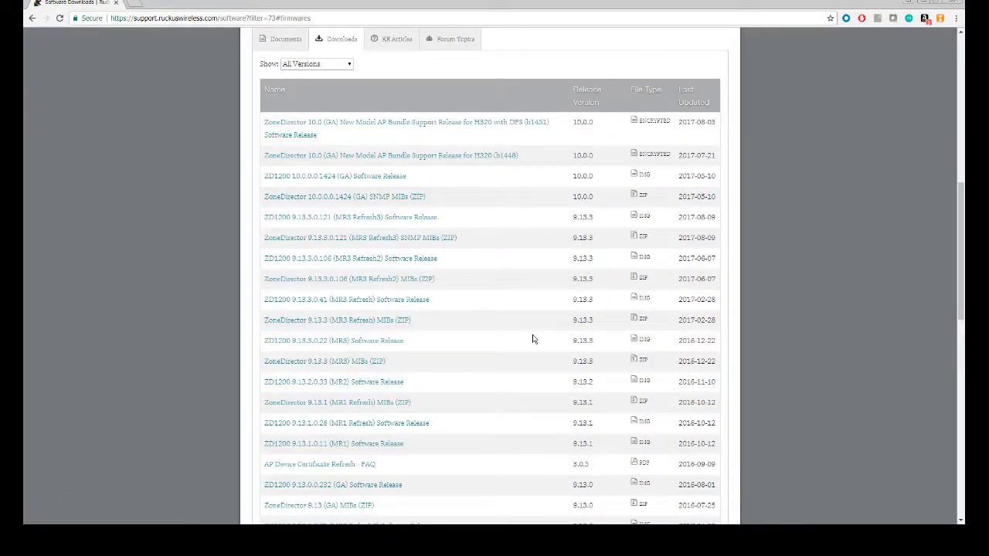
Open the ZoneDirector 10.0 (GA) Release Notes PDF and read through its upgrade paths.
click(283, 40)
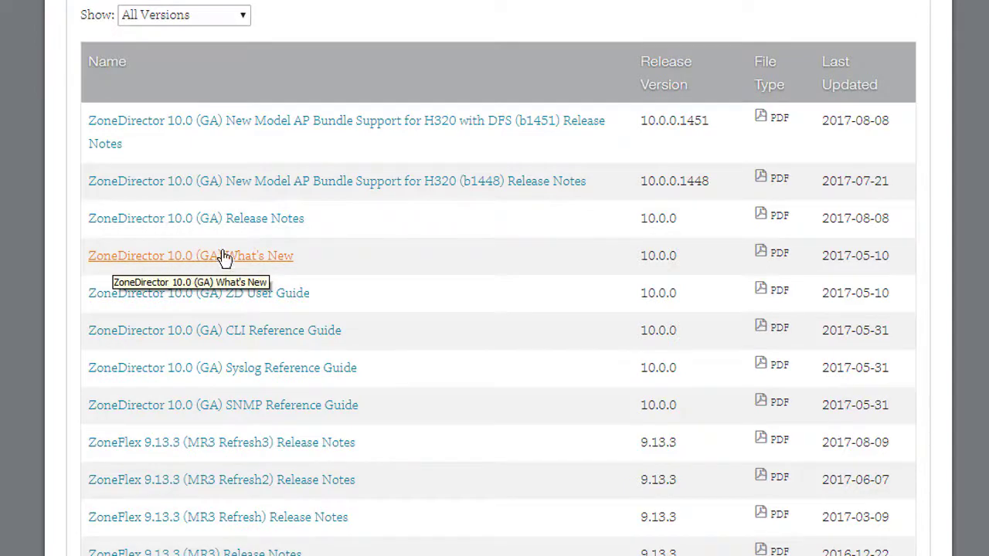
right_click(237, 228)
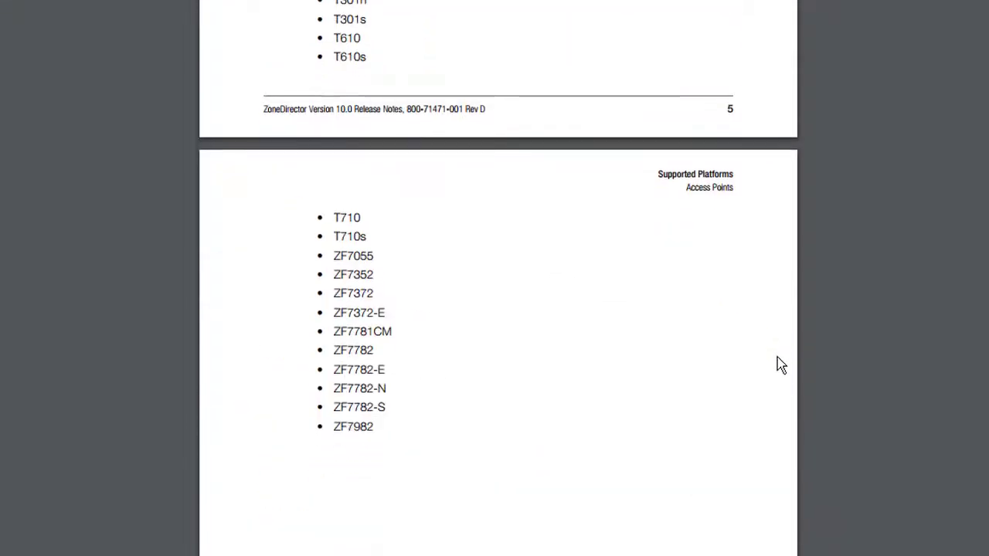
scroll(781, 366, down, 5)
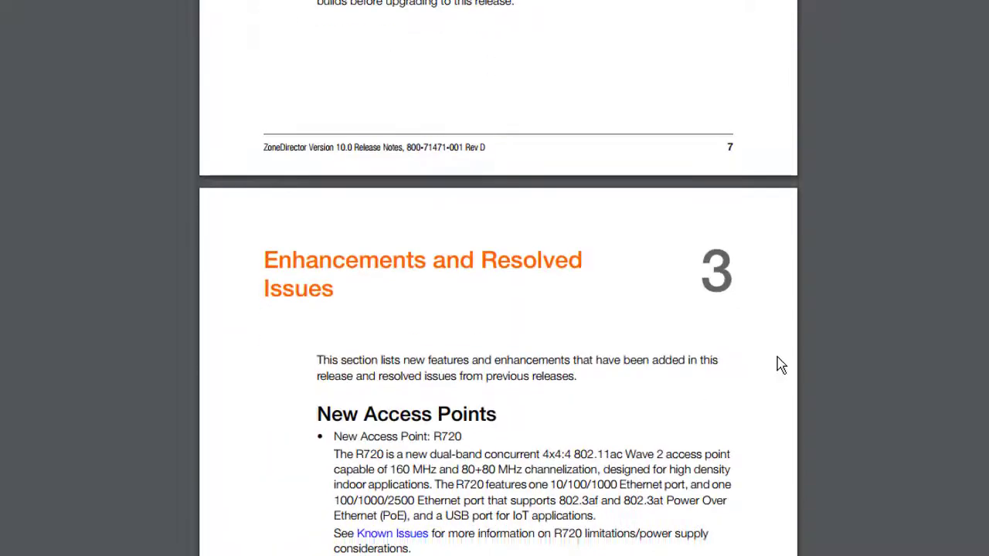
scroll(780, 366, down, 6)
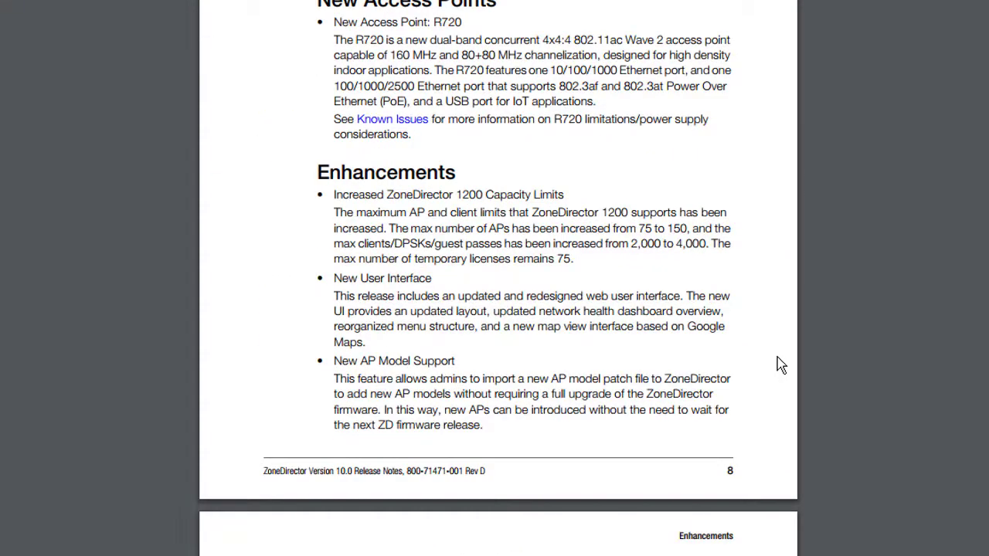
scroll(780, 366, down, 12)
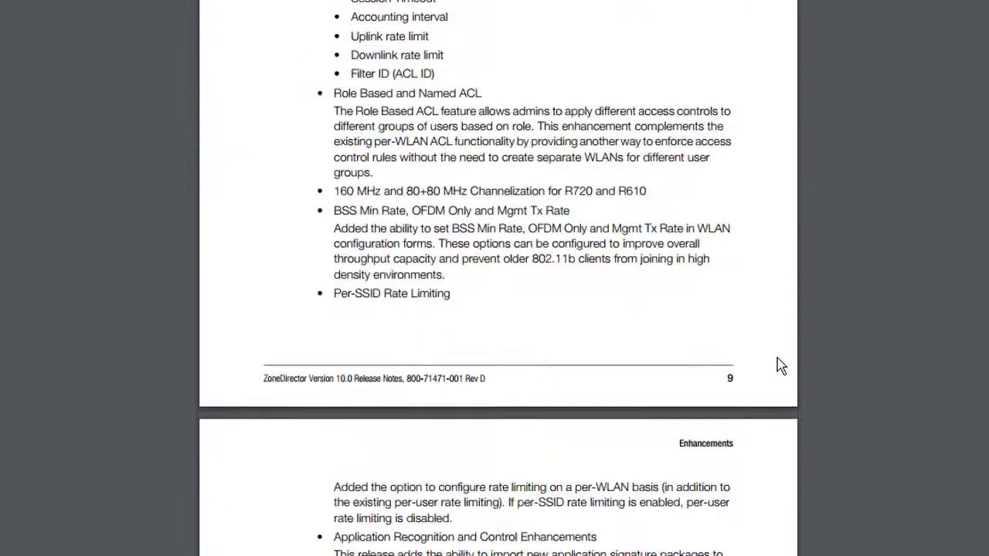
scroll(781, 366, down, 10)
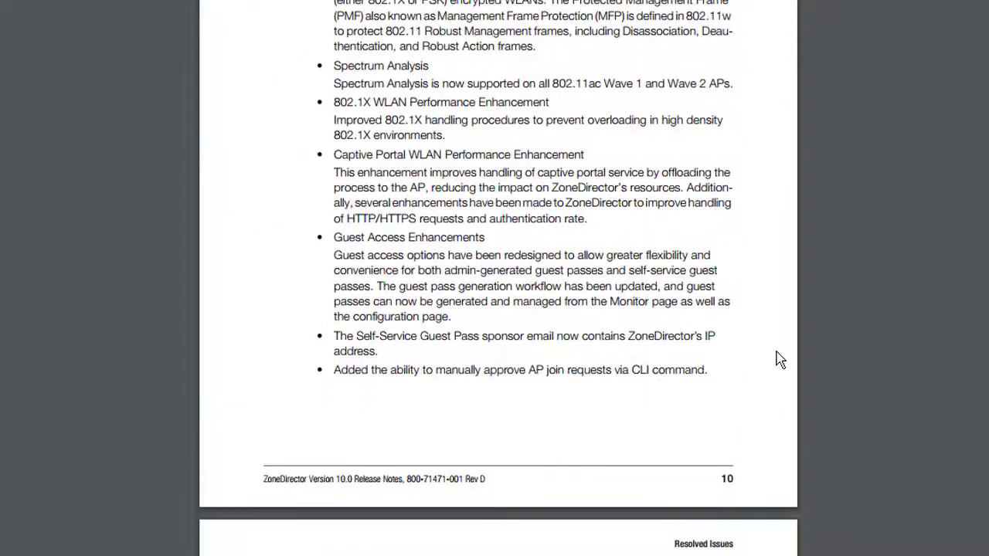
scroll(781, 359, down, 6)
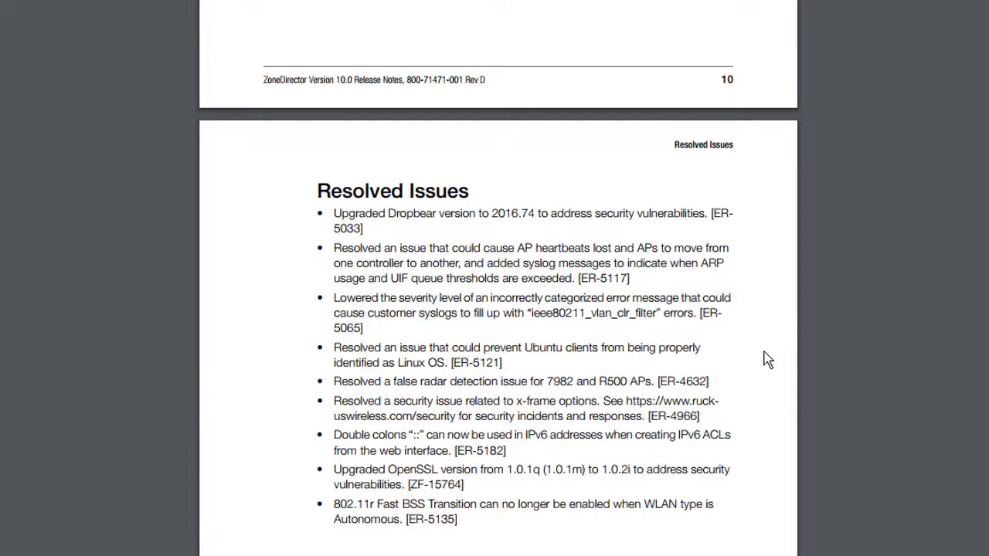
scroll(767, 359, up, 20)
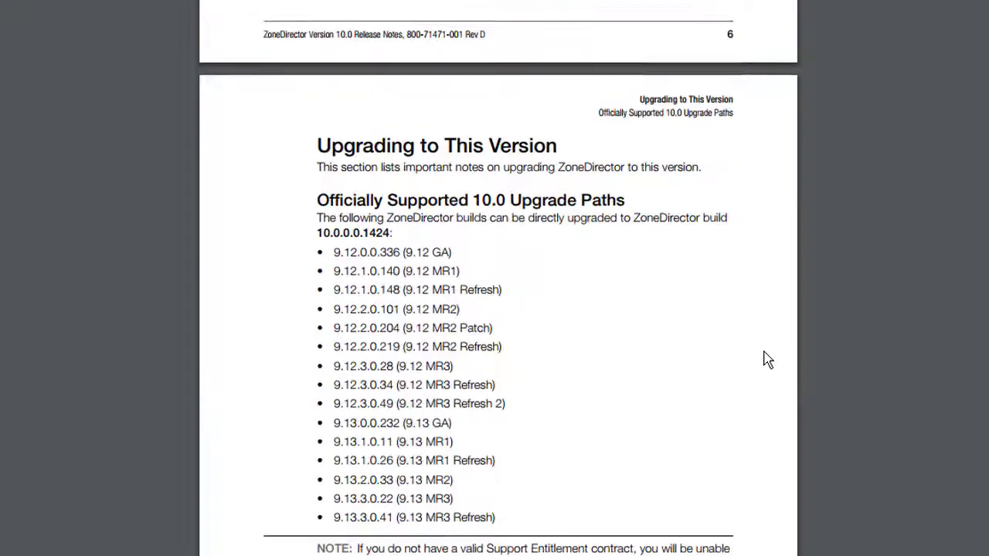
scroll(767, 359, up, 20)
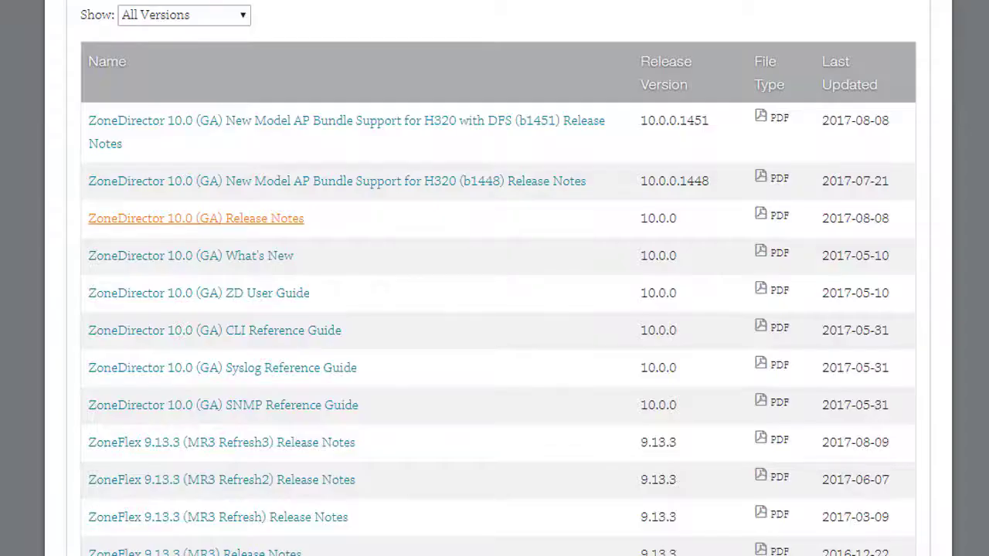
Download the ZD1200 10.0.0.0.1424 (GA) image, agreeing to the ZoneFlex Release 10.0 terms.
scroll(394, 402, up, 3)
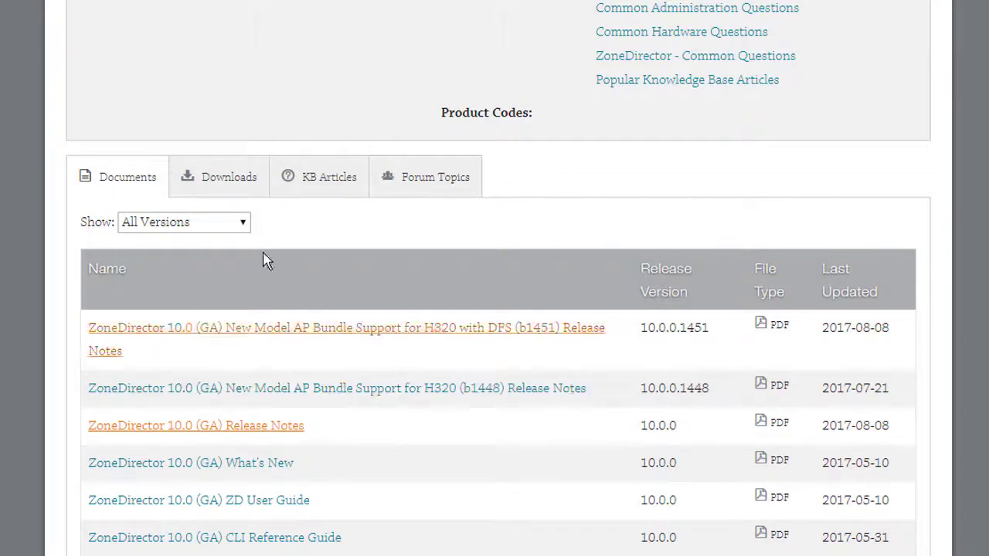
click(223, 190)
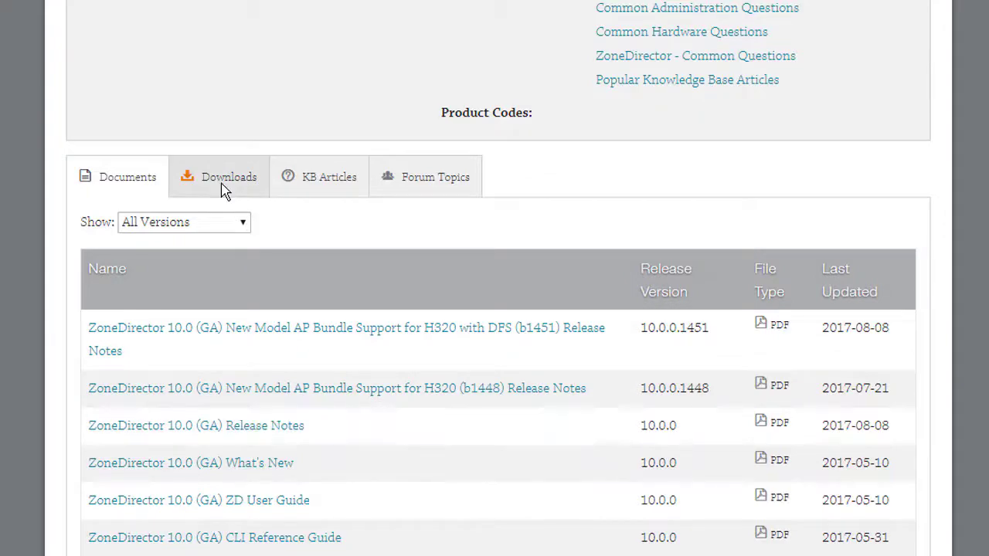
scroll(223, 194, down, 3)
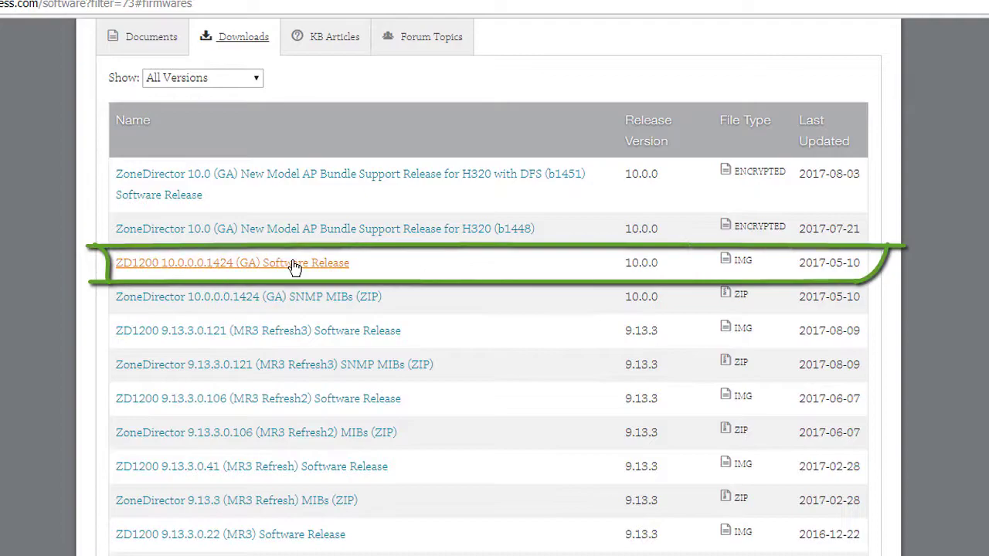
click(295, 264)
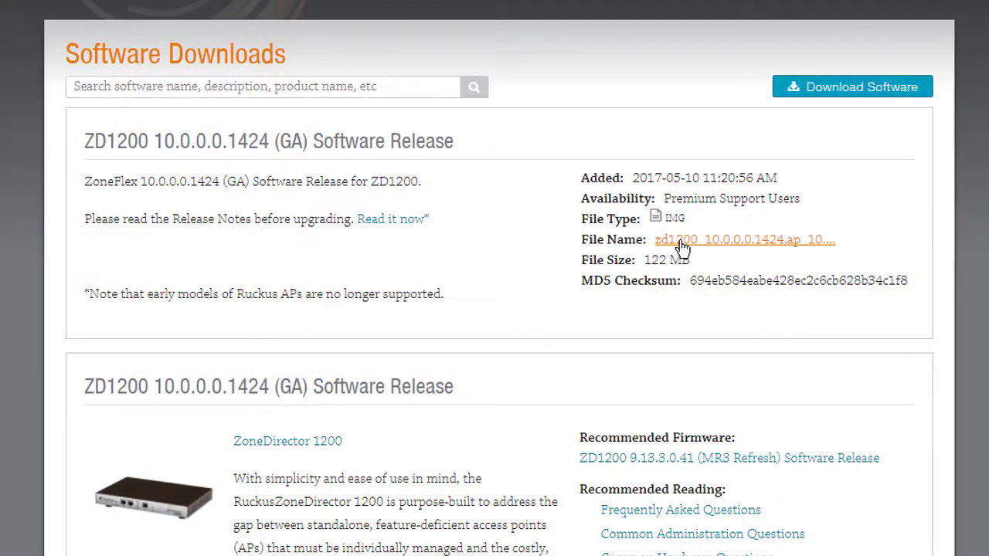
click(683, 246)
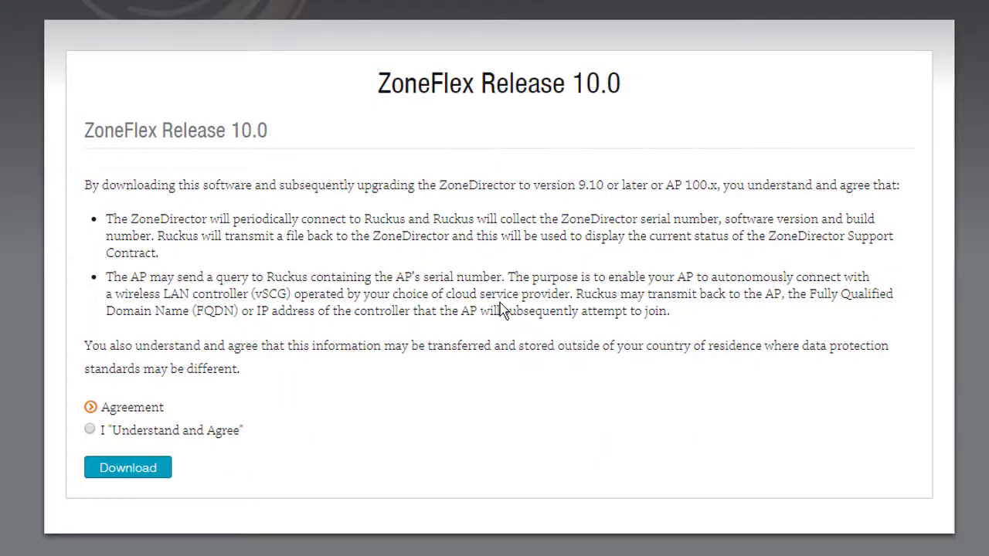
click(90, 430)
click(128, 467)
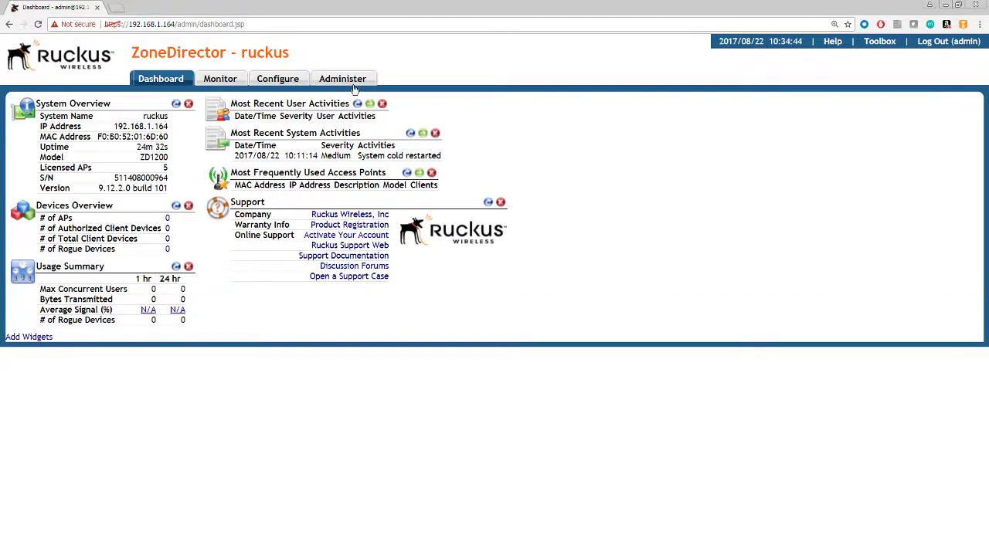
Upload the zd1200 10.0.0.0.1424 .img file on the Administer > Upgrade page.
click(353, 85)
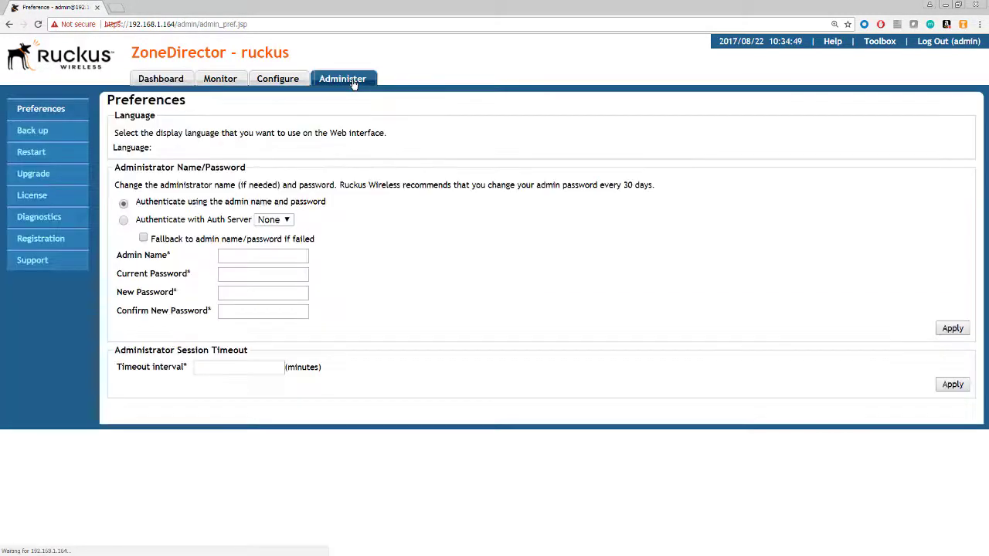
click(49, 176)
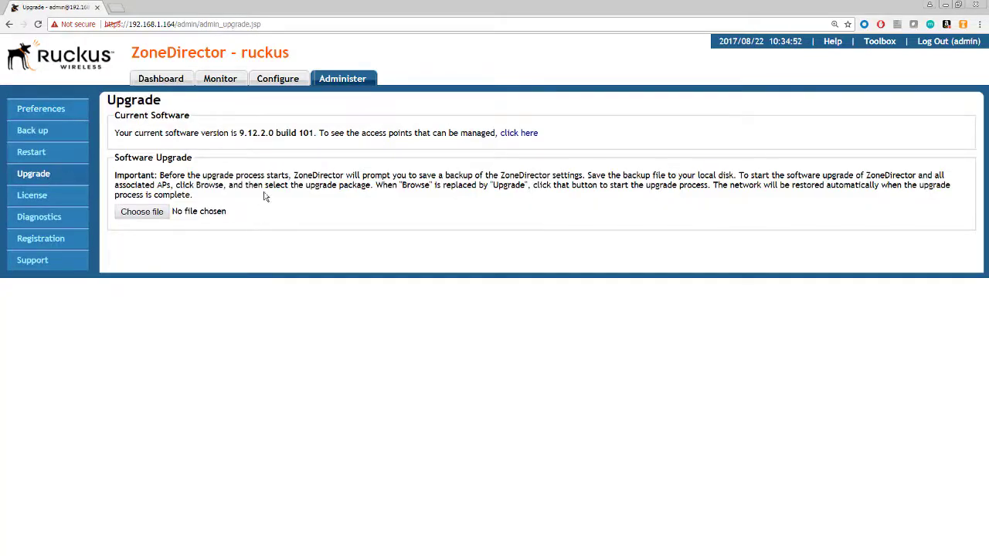
click(147, 218)
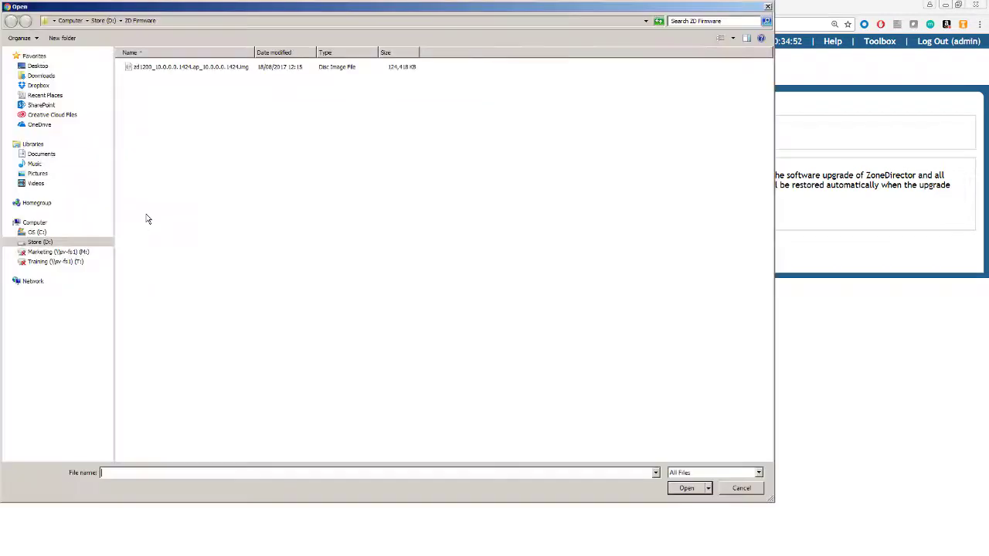
click(193, 70)
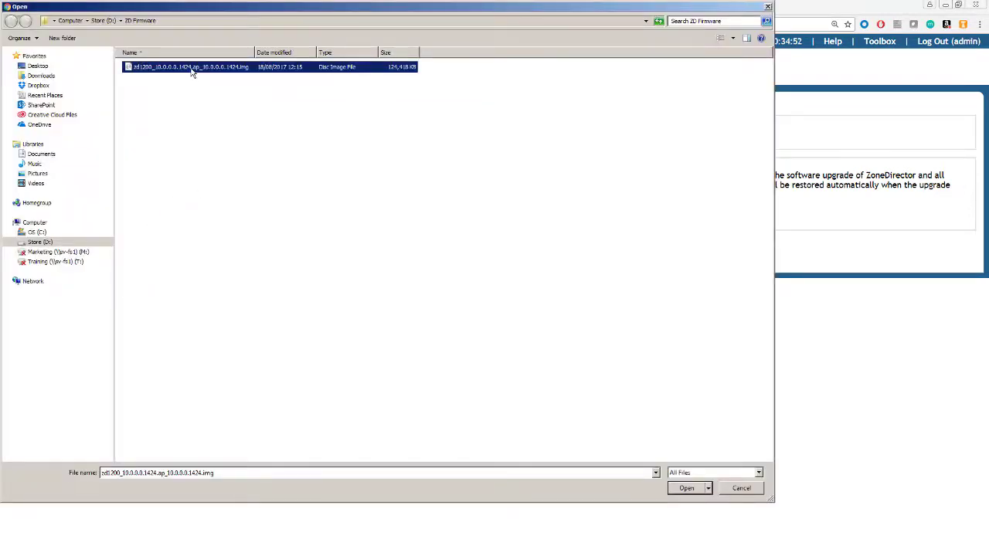
click(693, 490)
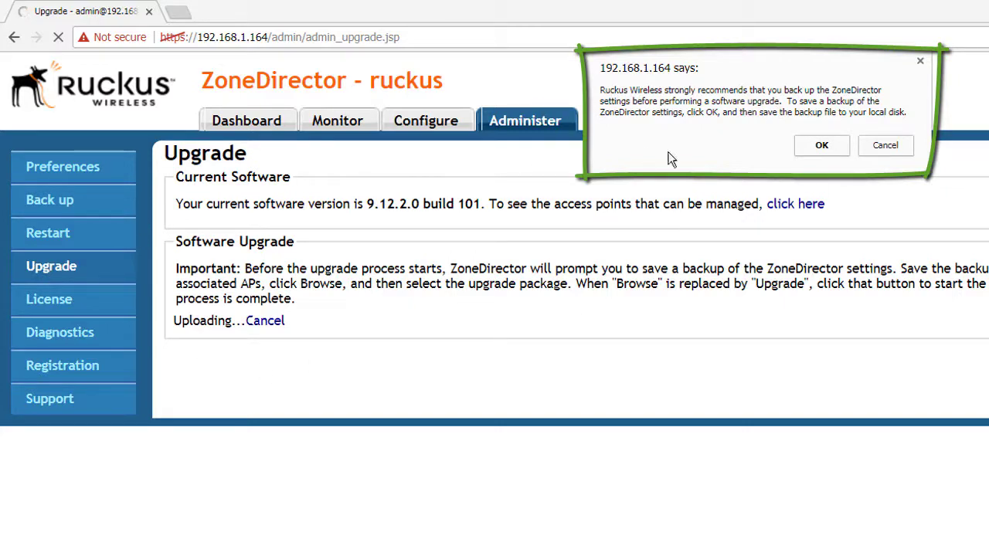
Skip the settings backup and confirm upgrading the whole wireless network to 10.0.
click(885, 146)
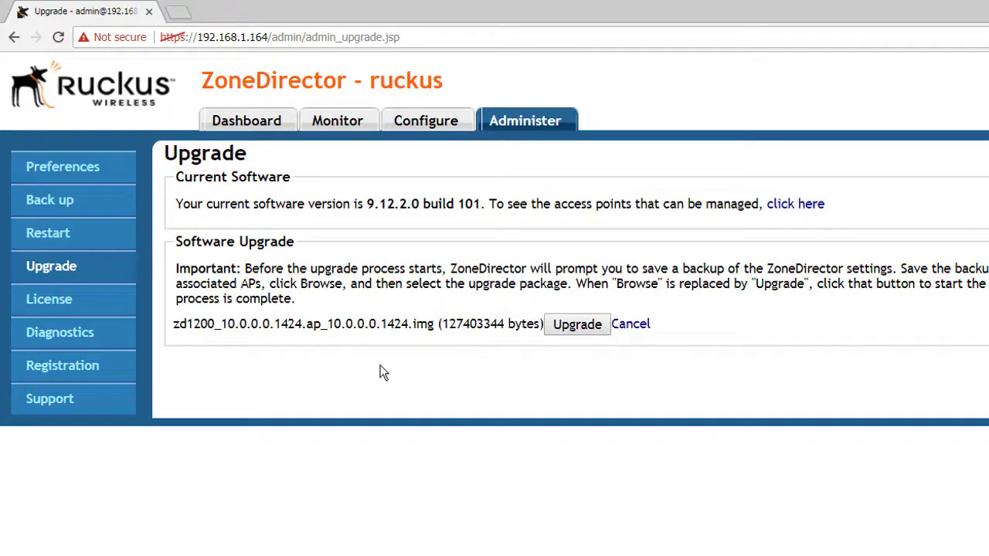
click(572, 328)
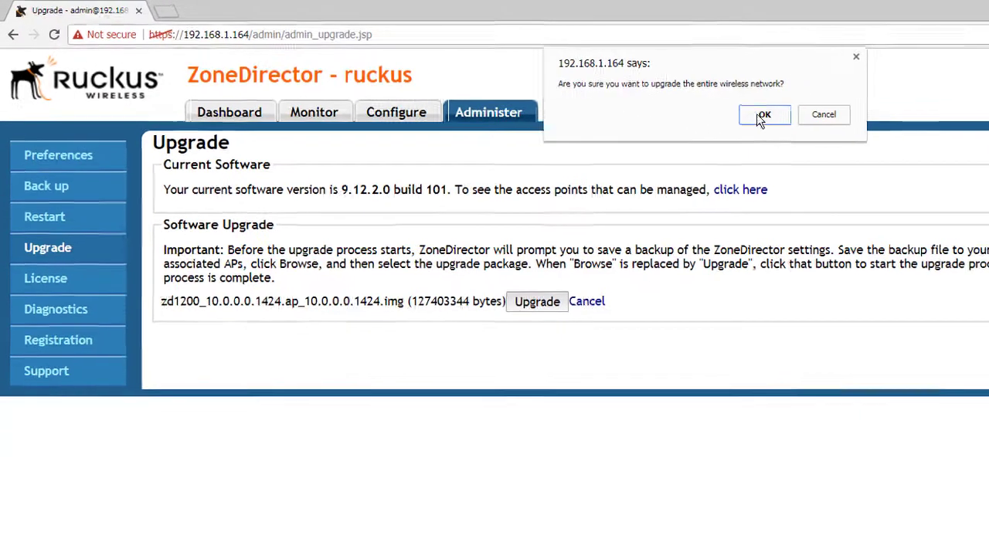
click(761, 117)
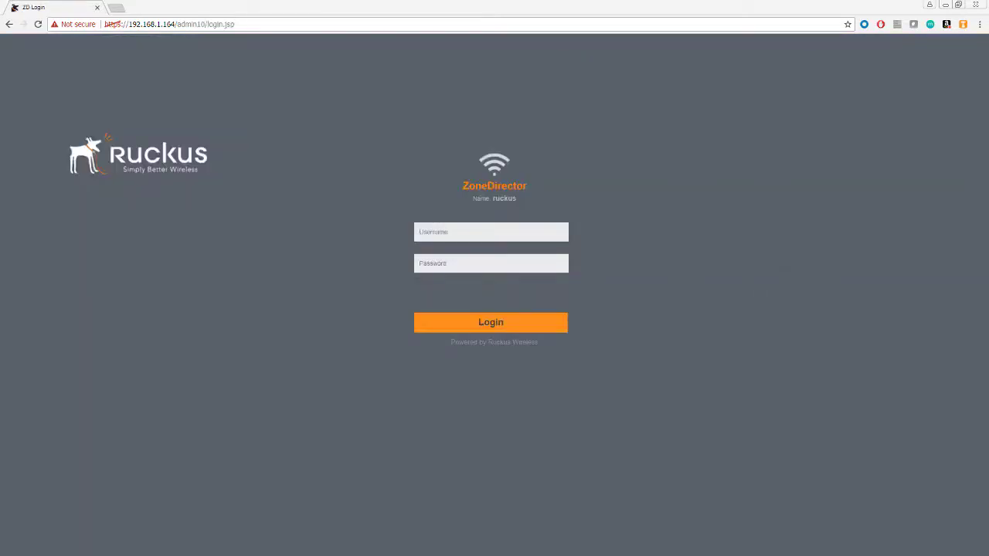
Log in as admin with the administrator password on the new 10.0 login page.
click(503, 233)
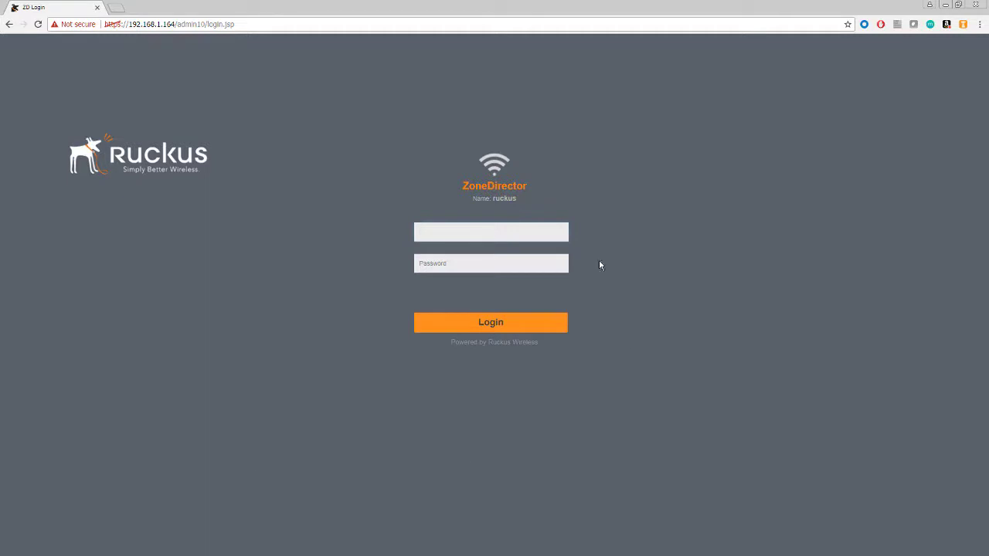
click(505, 233)
text(admin)
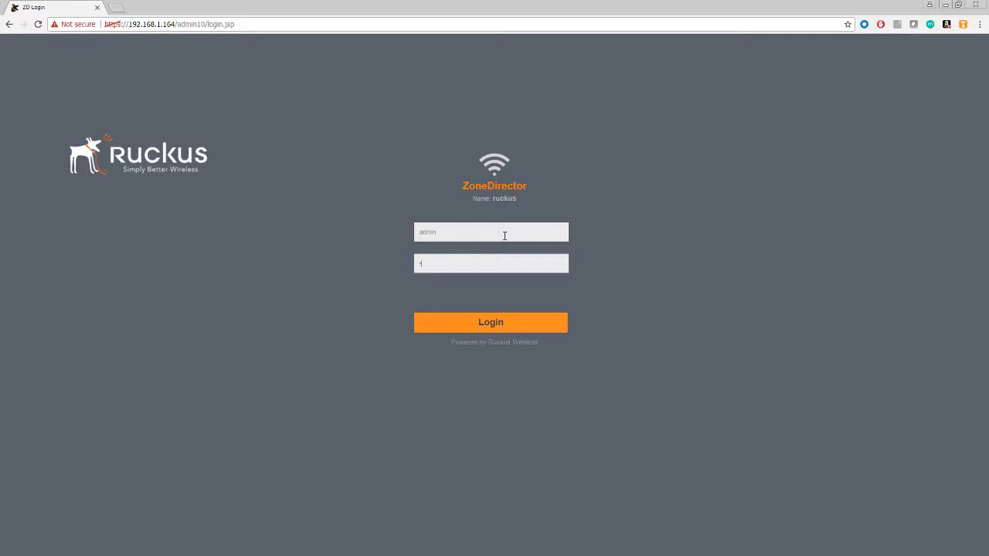
text(•••)
key(Return)
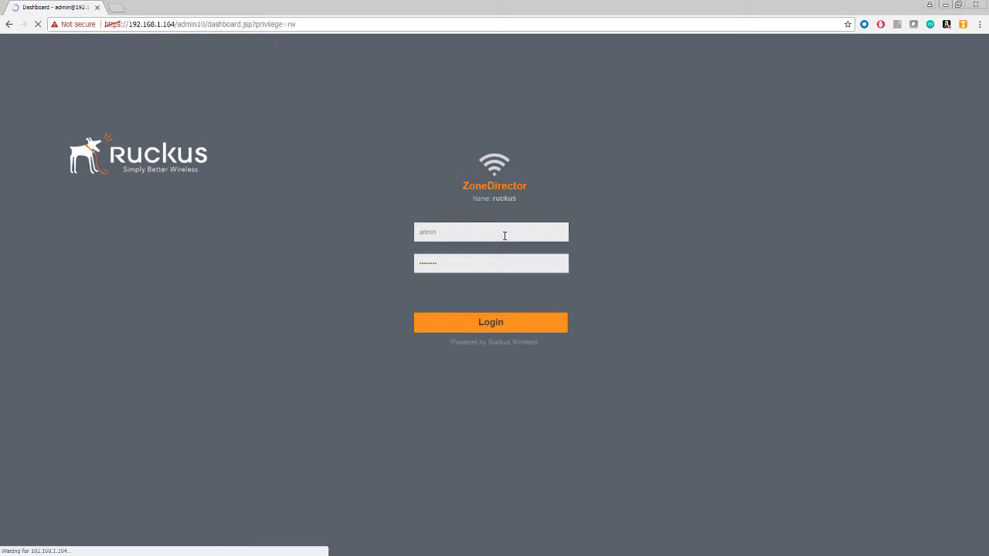